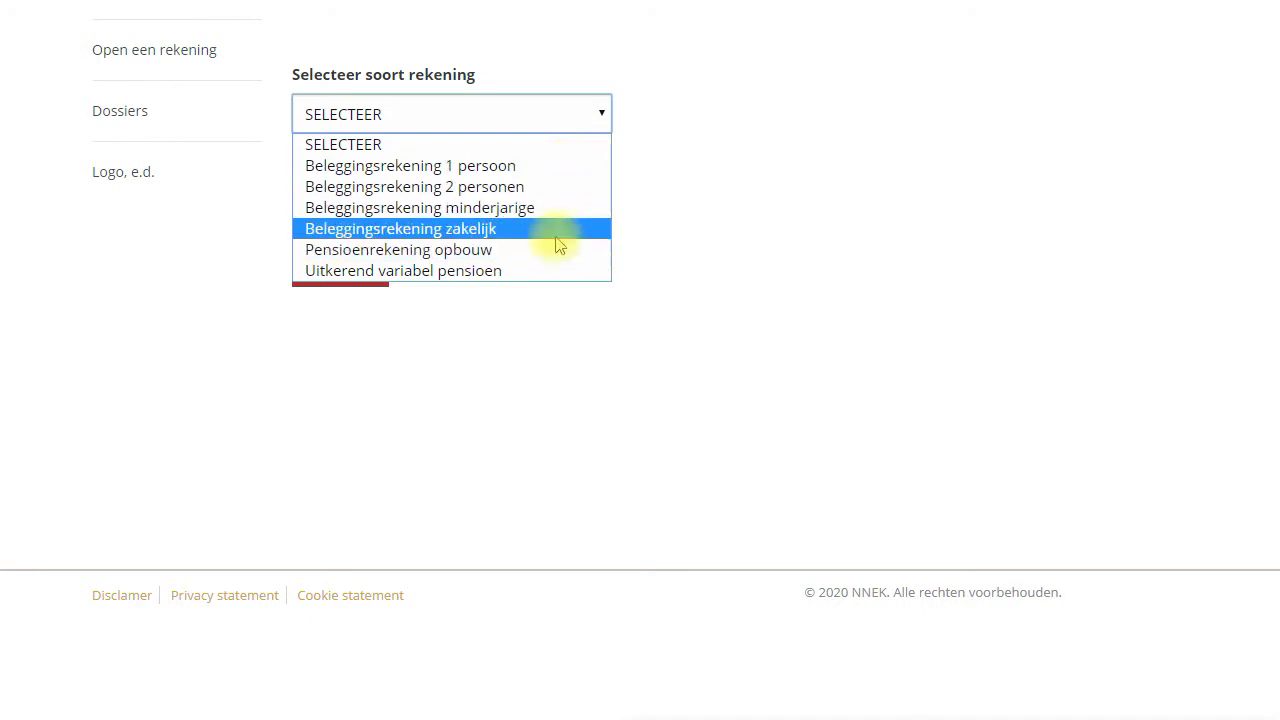
# Start an application for a Beleggingsrekening 1 persoon with the service NNEK Vermogensbeheer
pyautogui.click(559, 166)
pyautogui.click(517, 194)
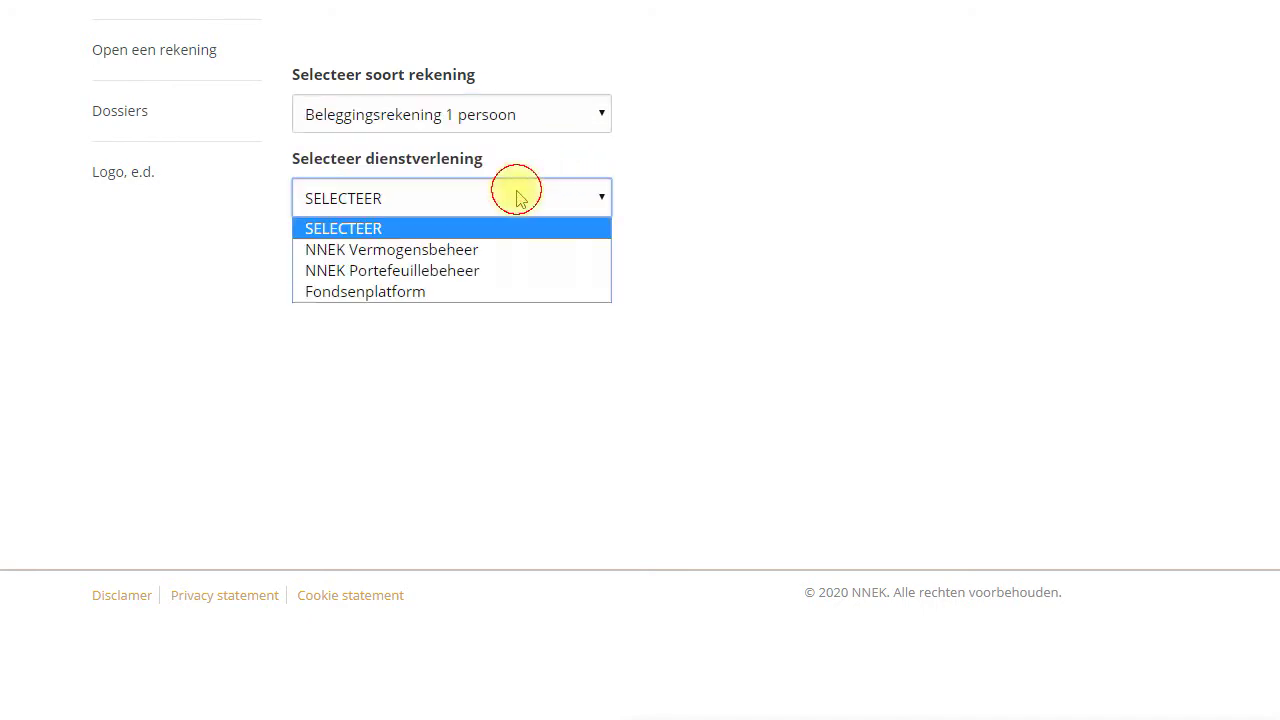
pyautogui.click(484, 250)
pyautogui.click(357, 272)
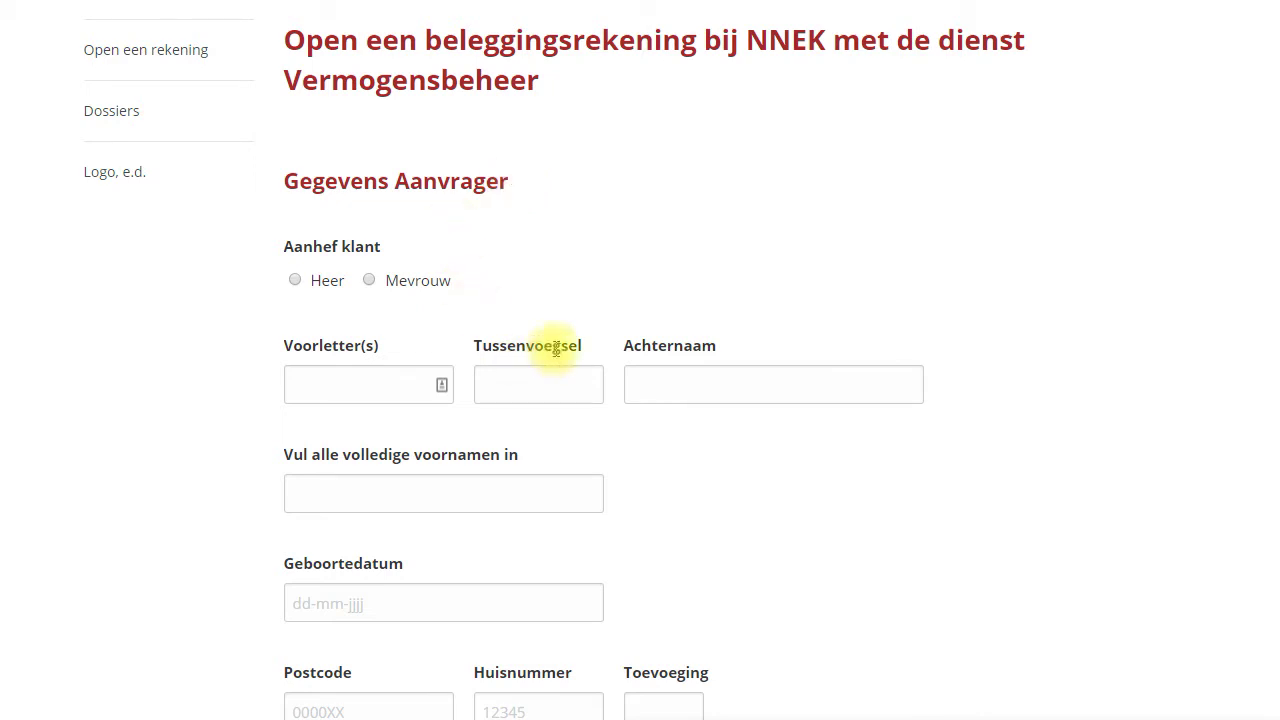
# Go through the applicant details and the fiscal residence questions, and continue with the application
pyautogui.scroll(-3, 509, 330)
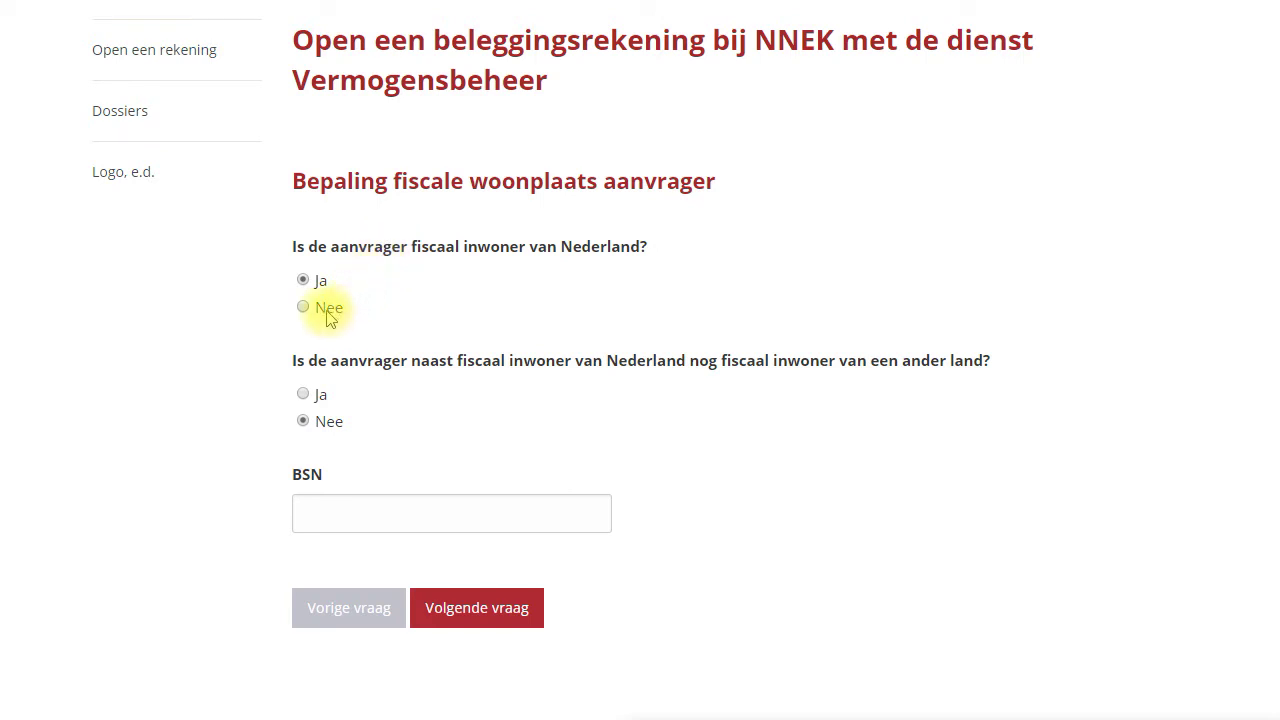
pyautogui.click(342, 510)
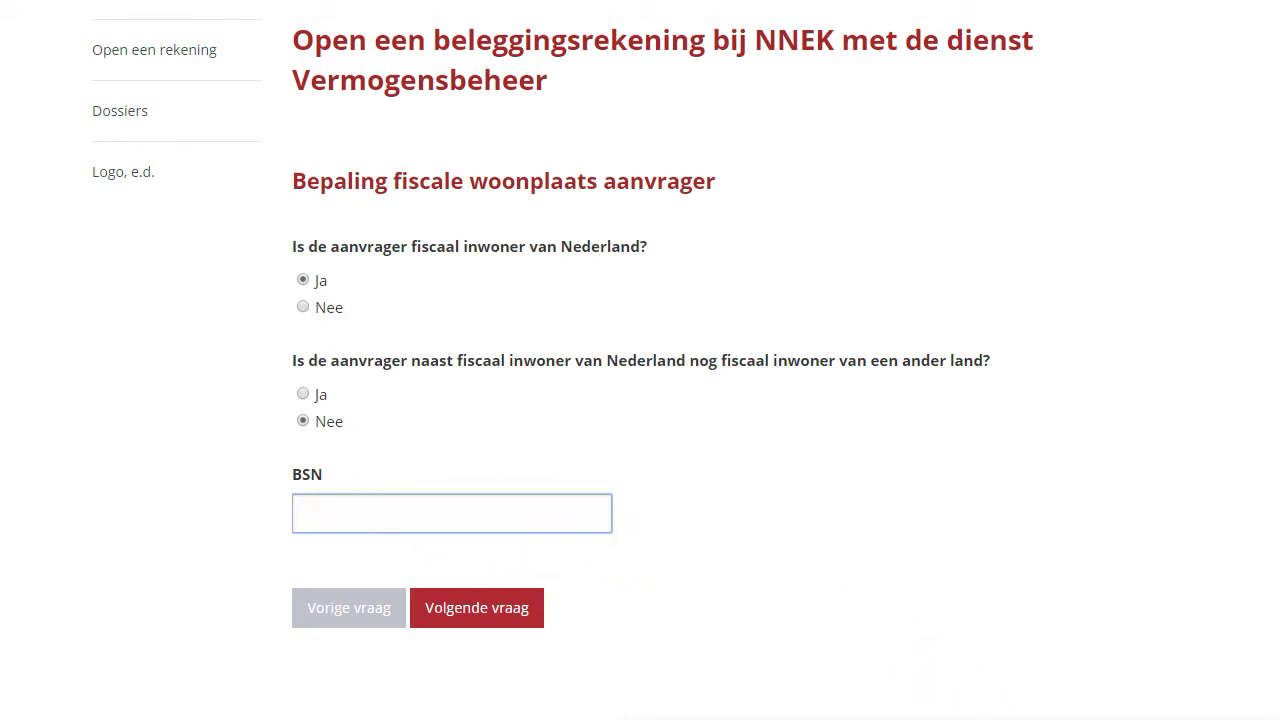
pyautogui.press('Return')
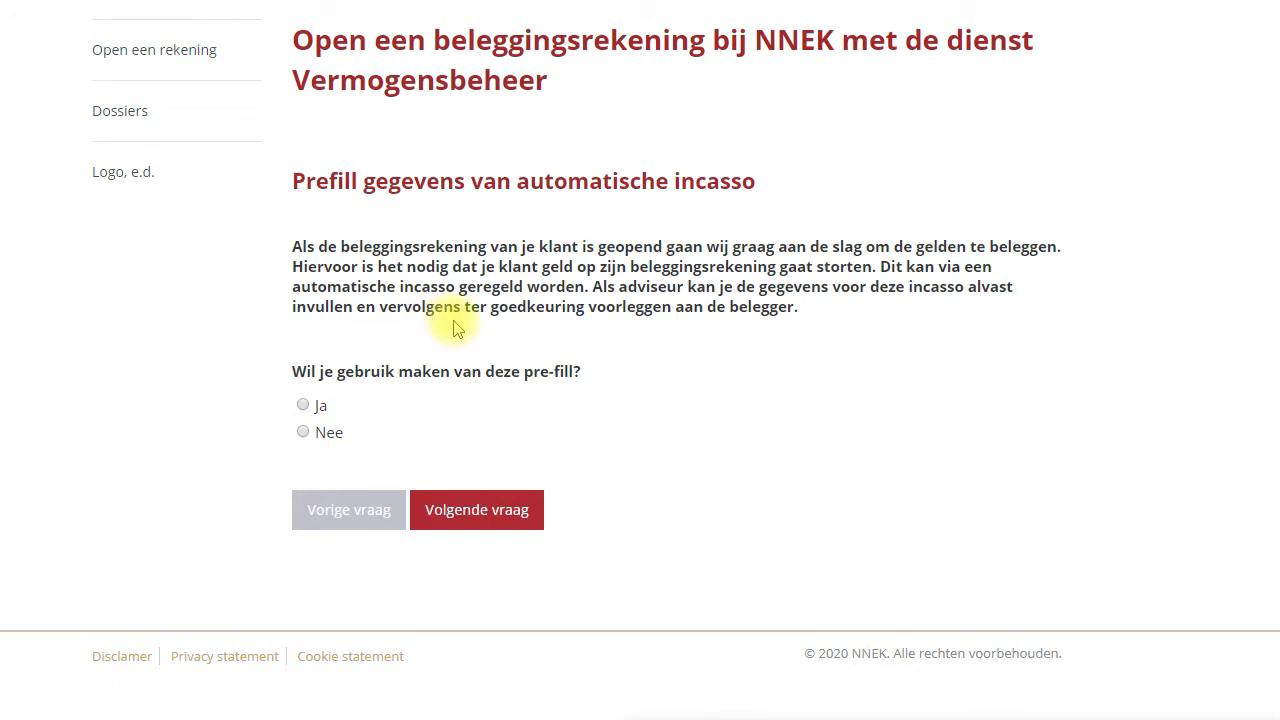
# Answer Nee to using the pre-fill for the automatische incasso and go to the following question
pyautogui.click(305, 408)
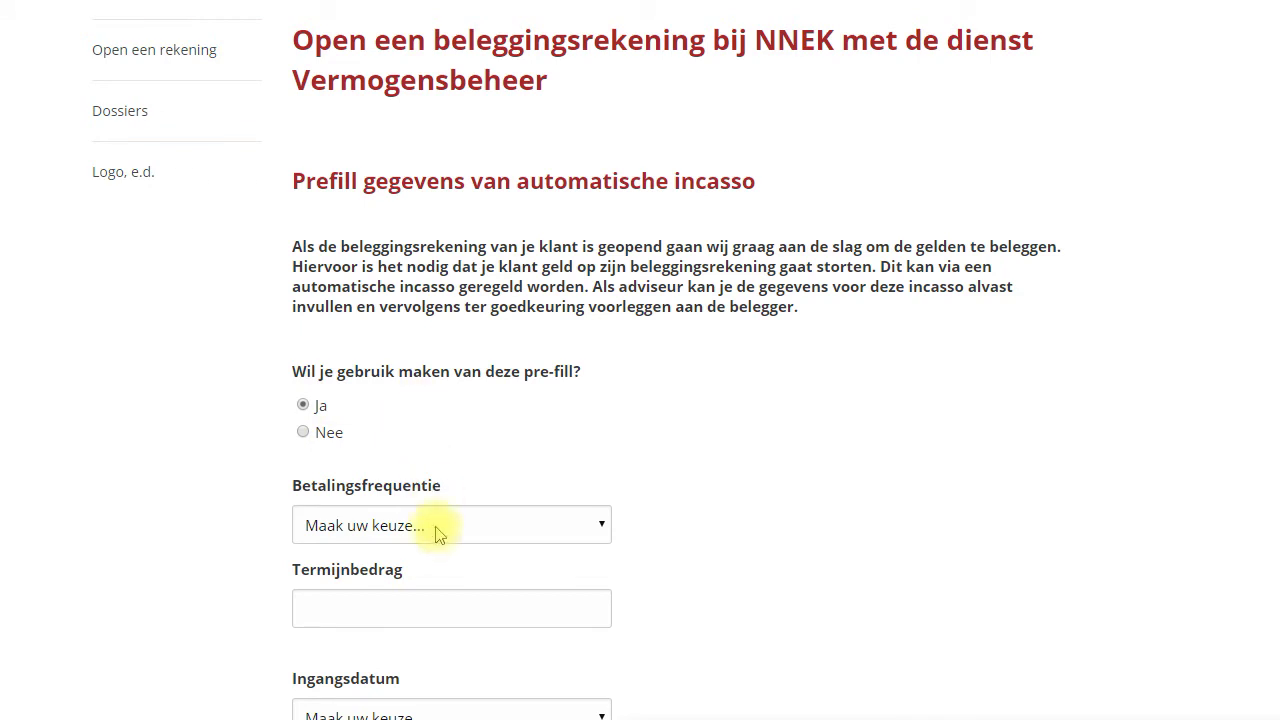
pyautogui.click(304, 433)
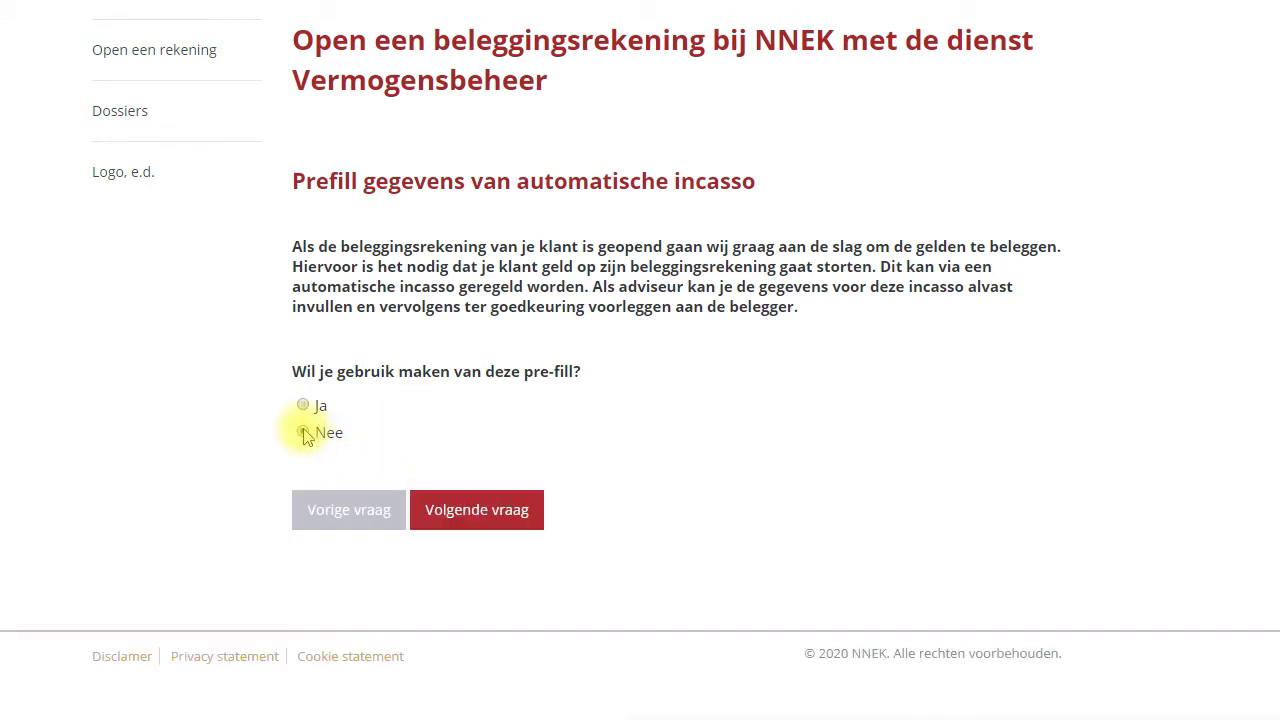
pyautogui.click(510, 515)
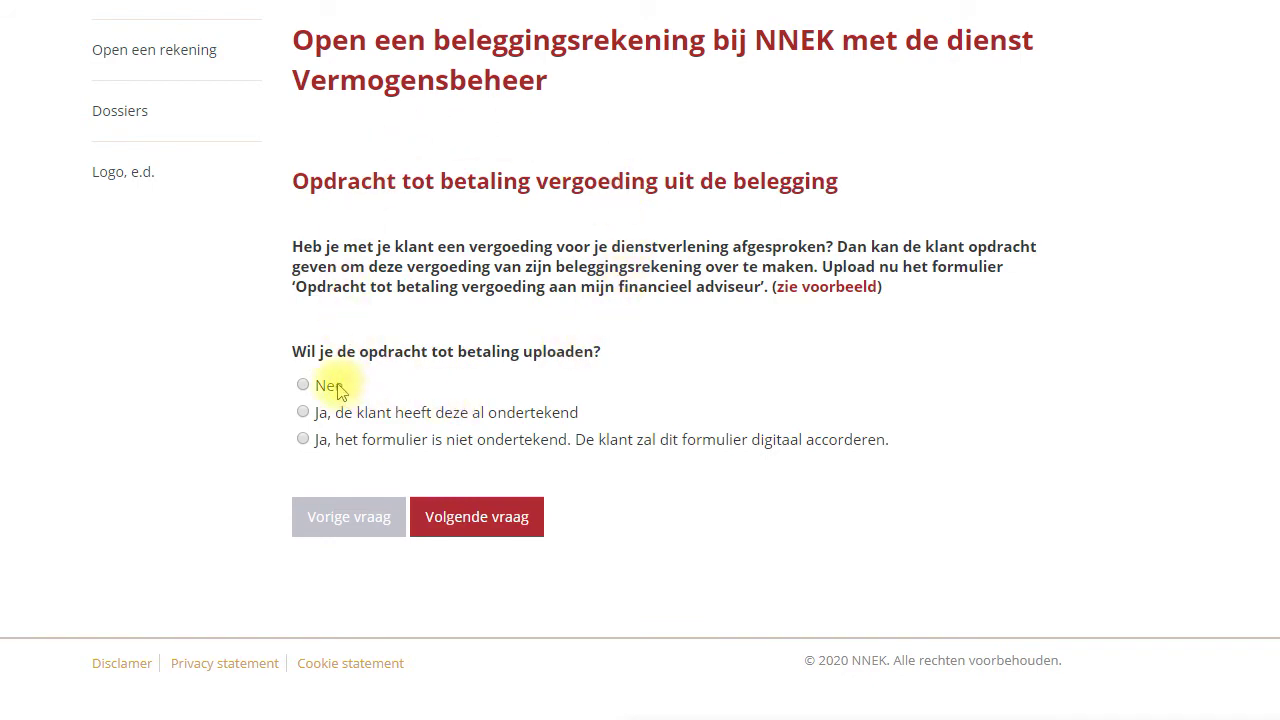
# Answer Nee to uploading the opdracht tot betaling for the adviser's fee and continue
pyautogui.click(344, 414)
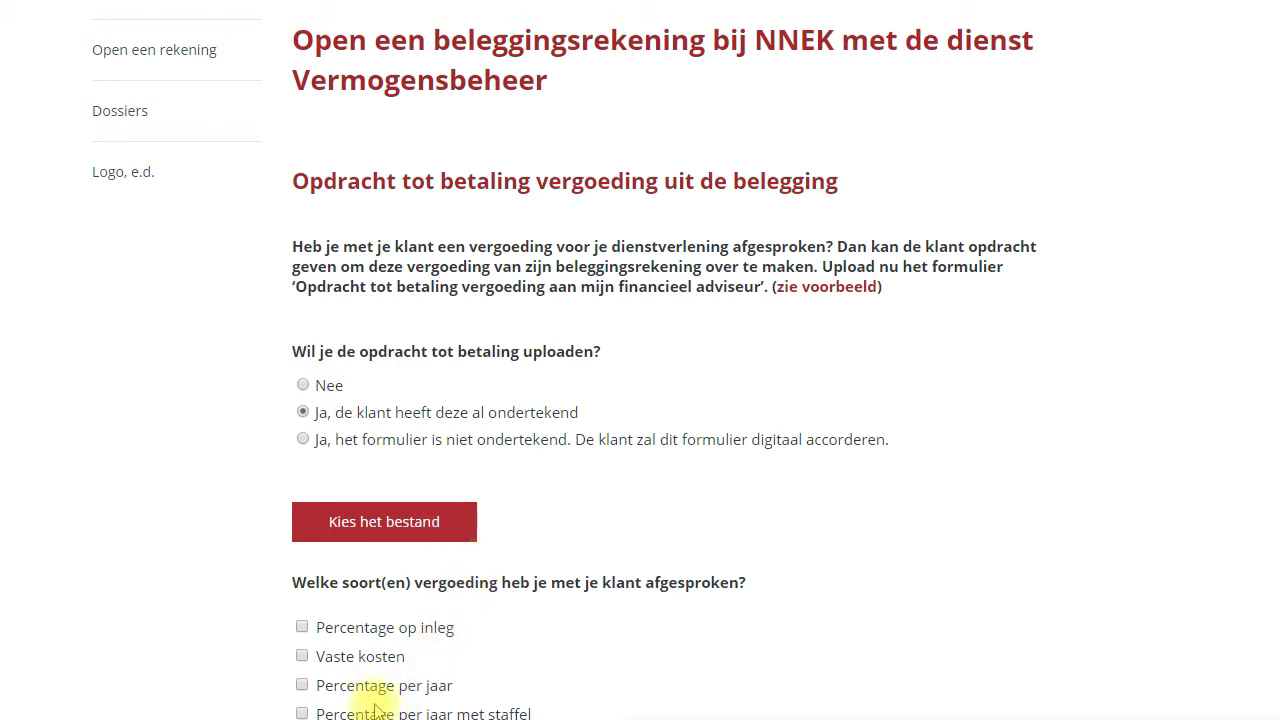
pyautogui.click(328, 385)
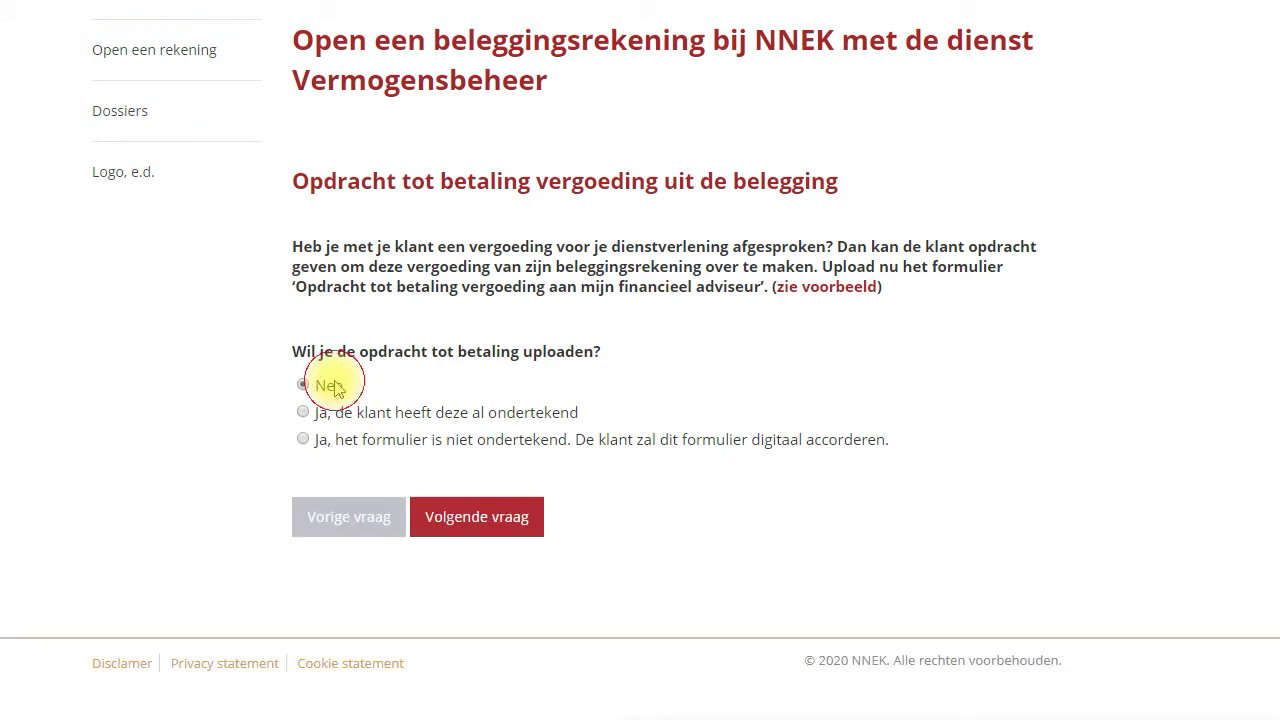
pyautogui.click(492, 515)
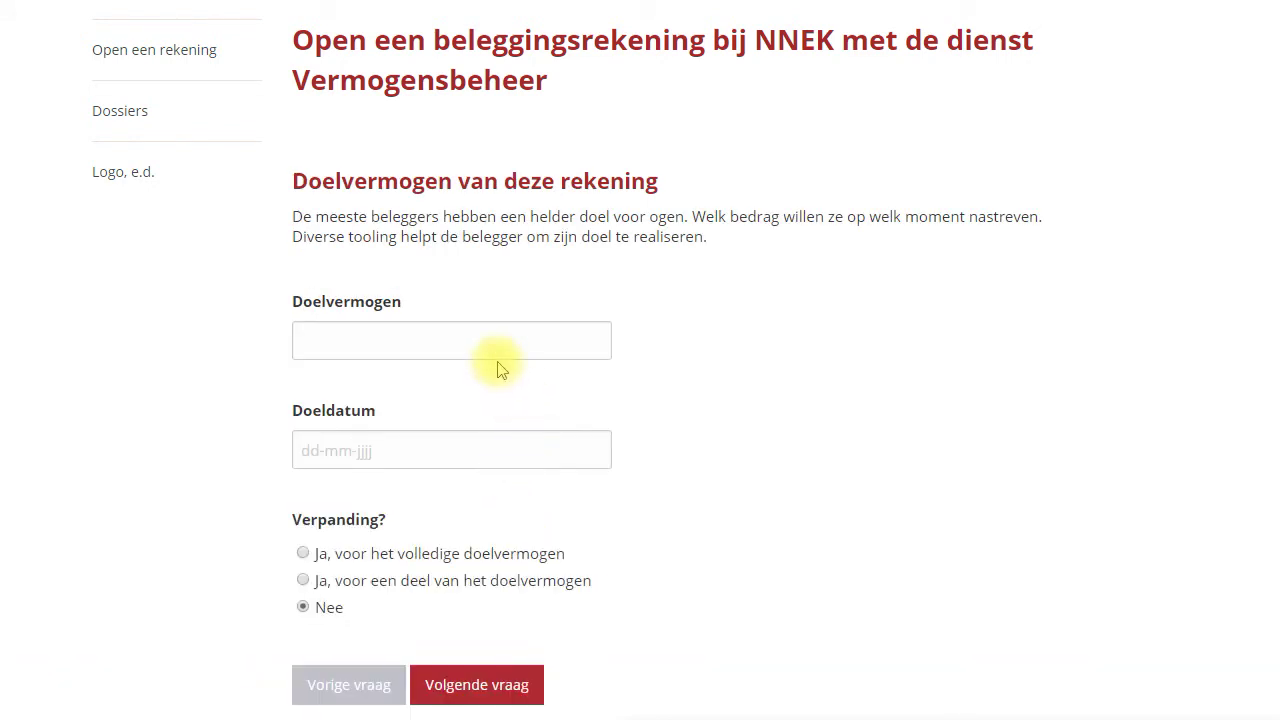
# Set the Doelvermogen of the account to 100.000 and the Doeldatum to 01-01-2035
pyautogui.click(494, 343)
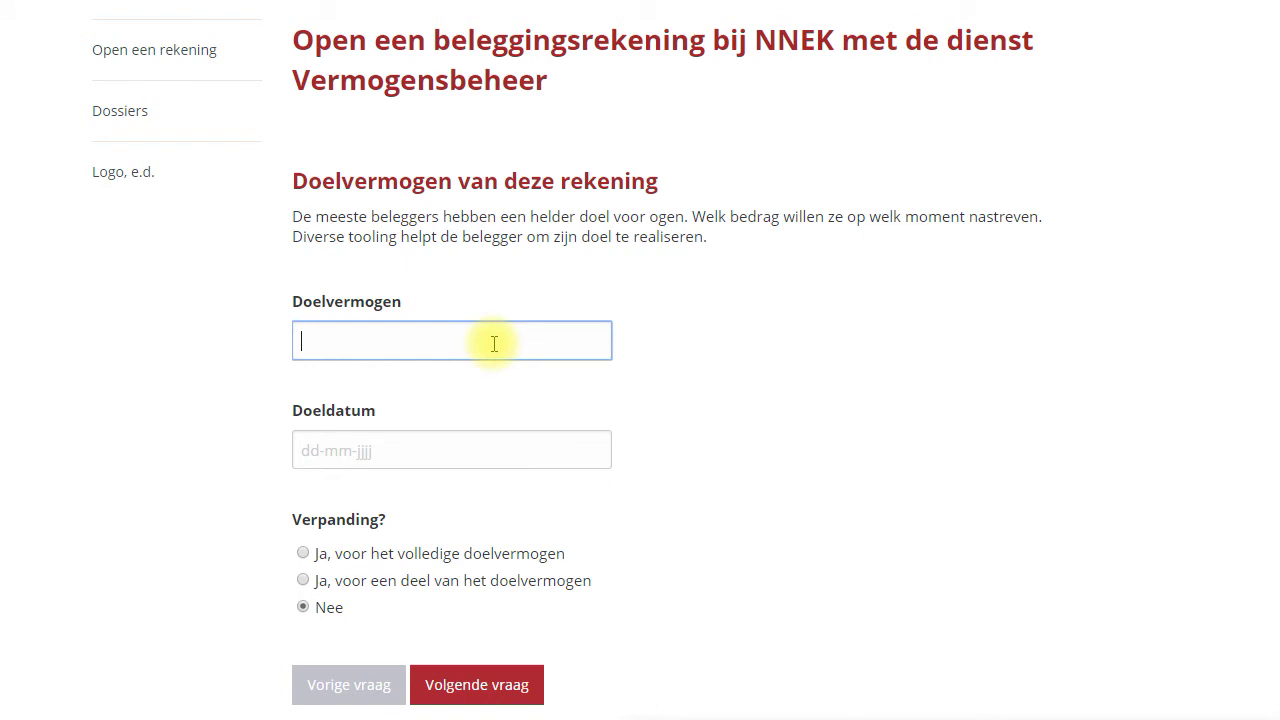
pyautogui.write('1000000')
pyautogui.press('Tab')
pyautogui.write('01-01-2')
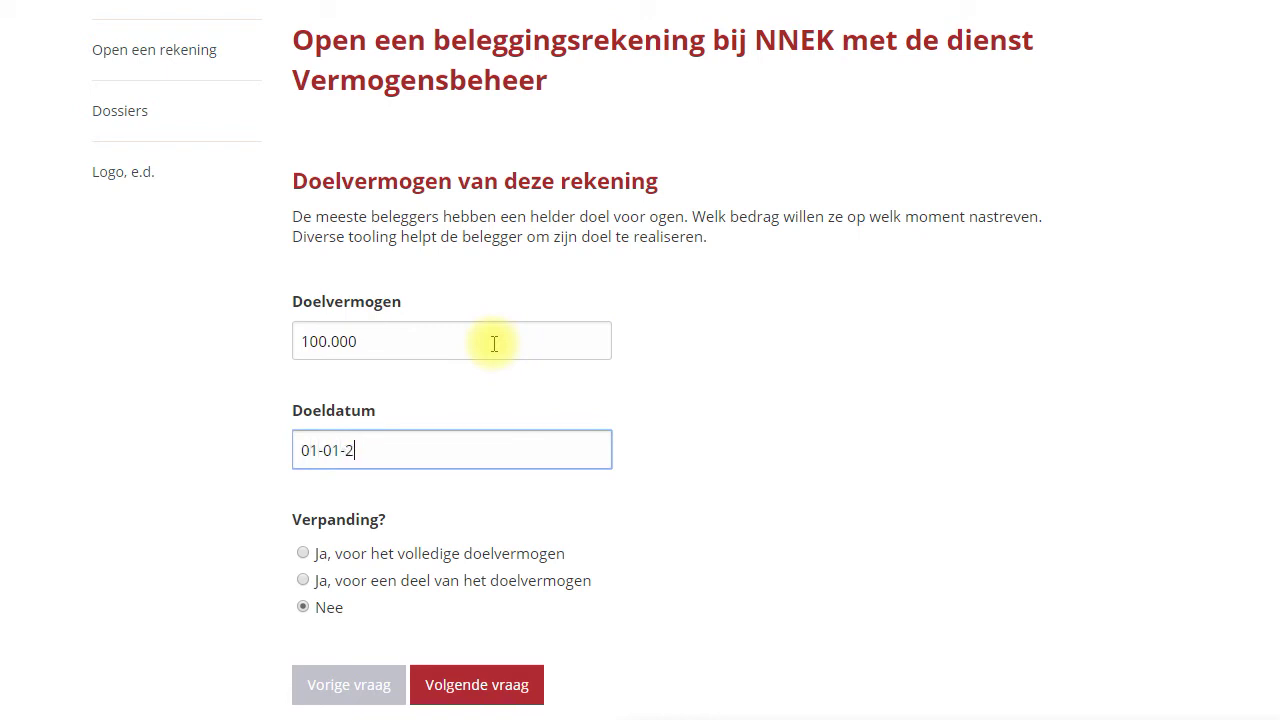
pyautogui.write('035')
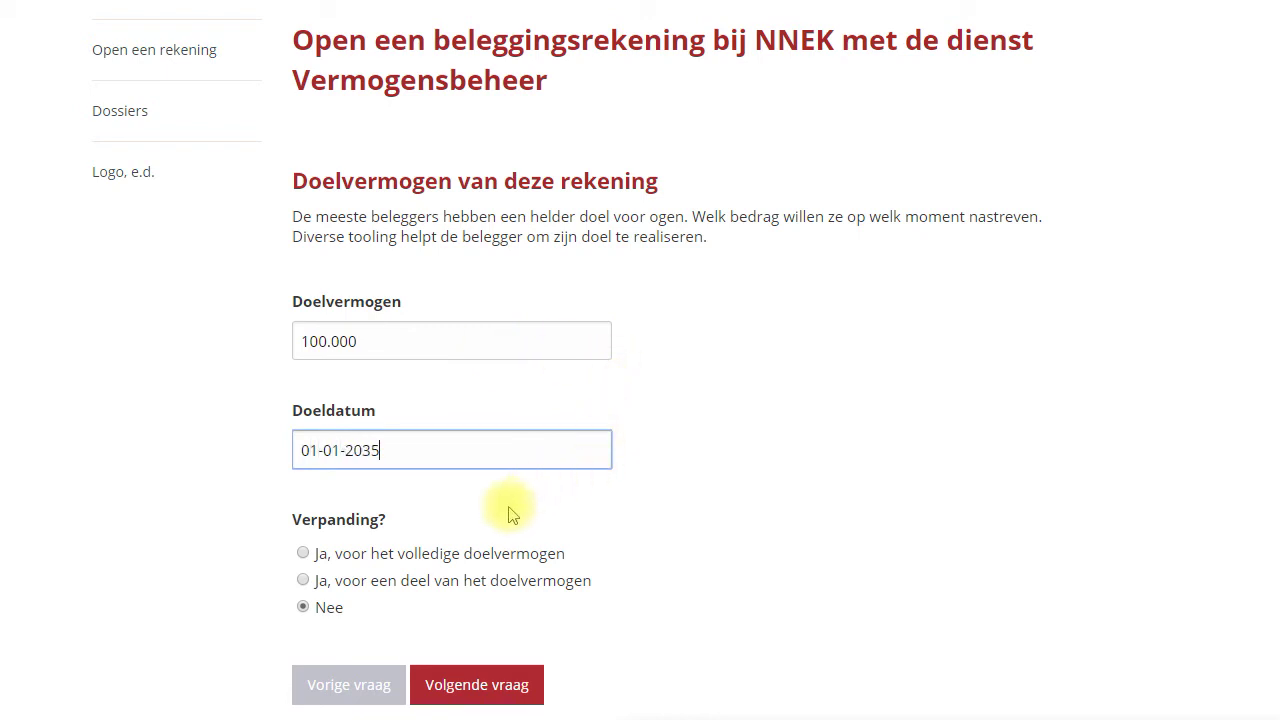
# Answer the Verpanding question with Nee and submit the target capital page
pyautogui.click(468, 553)
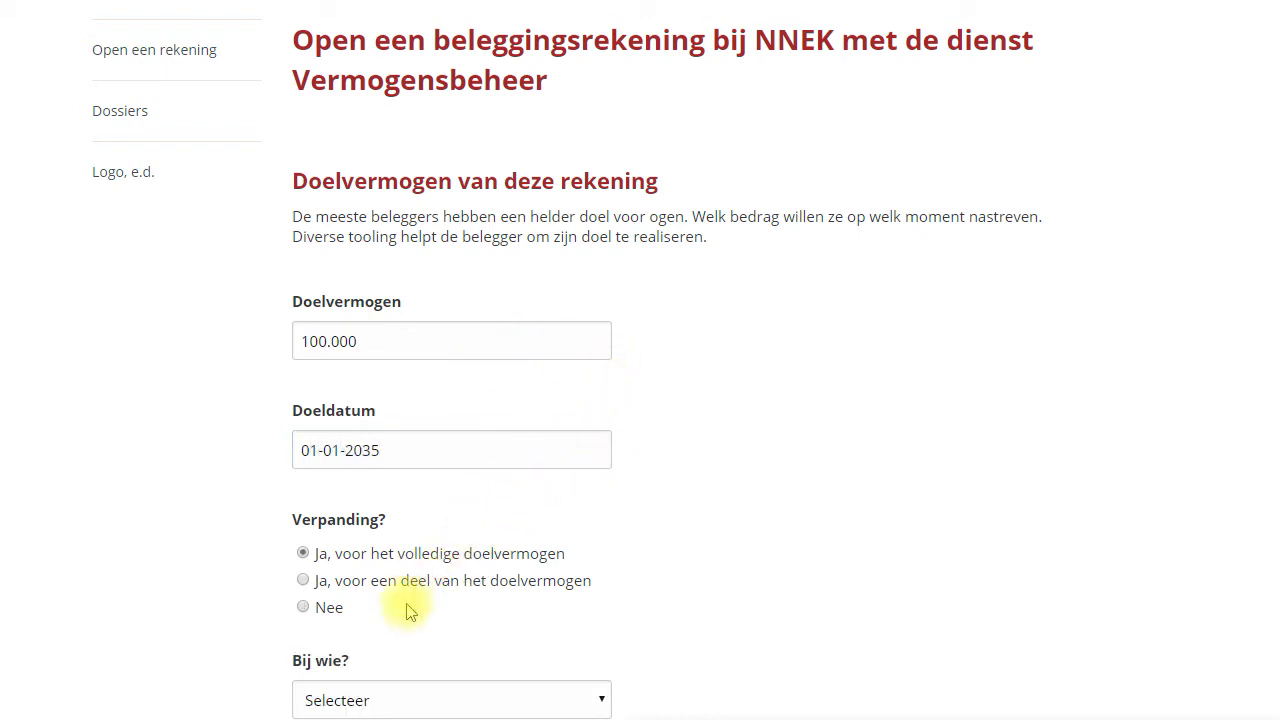
pyautogui.click(392, 695)
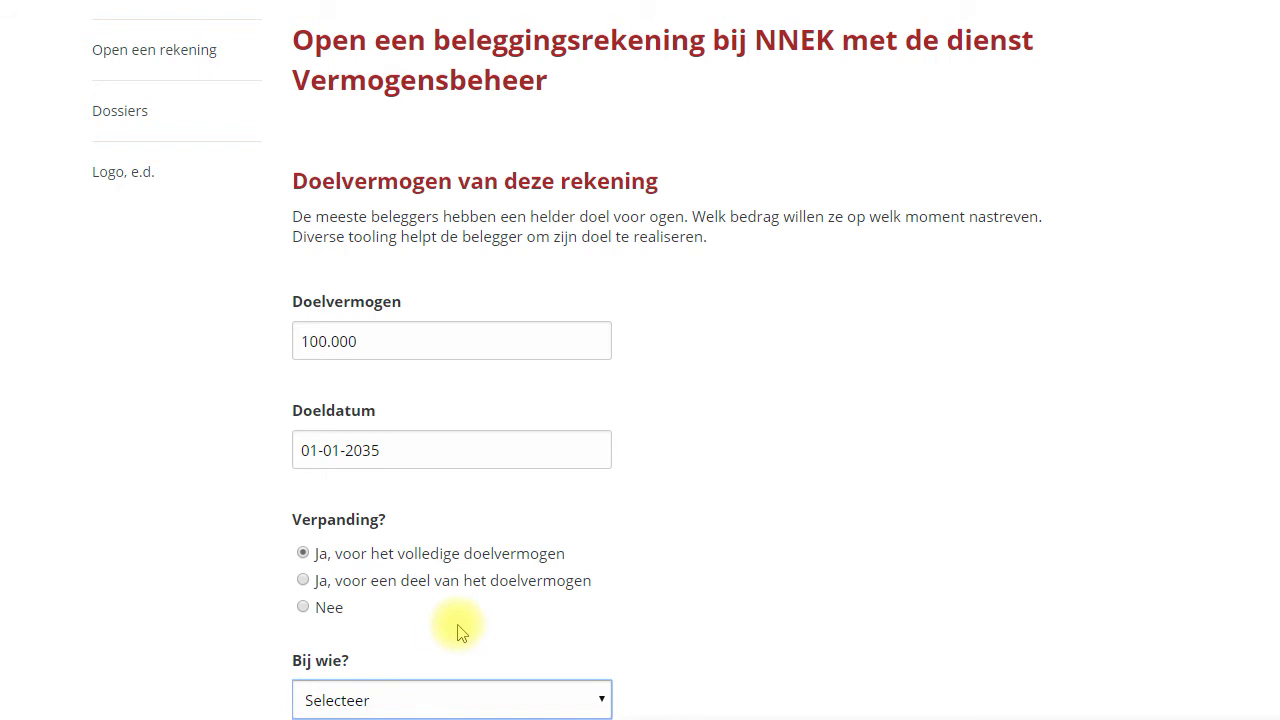
pyautogui.click(514, 674)
pyautogui.click(303, 607)
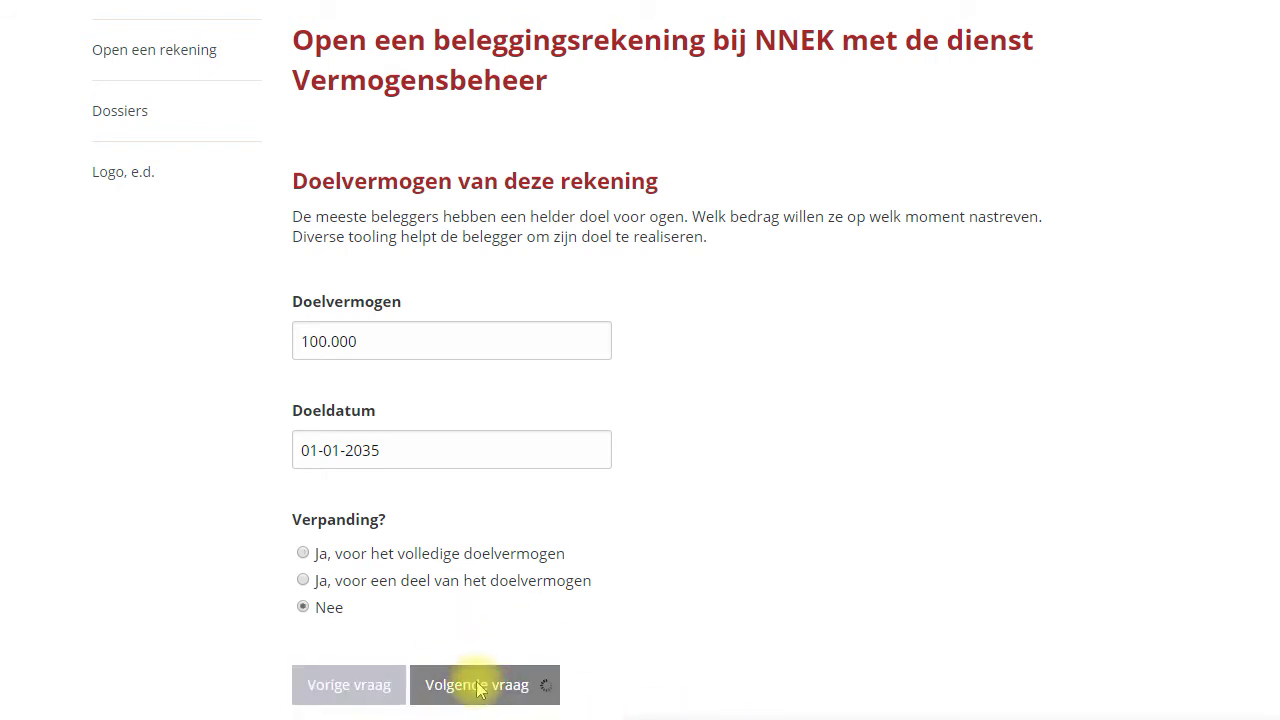
pyautogui.click(478, 686)
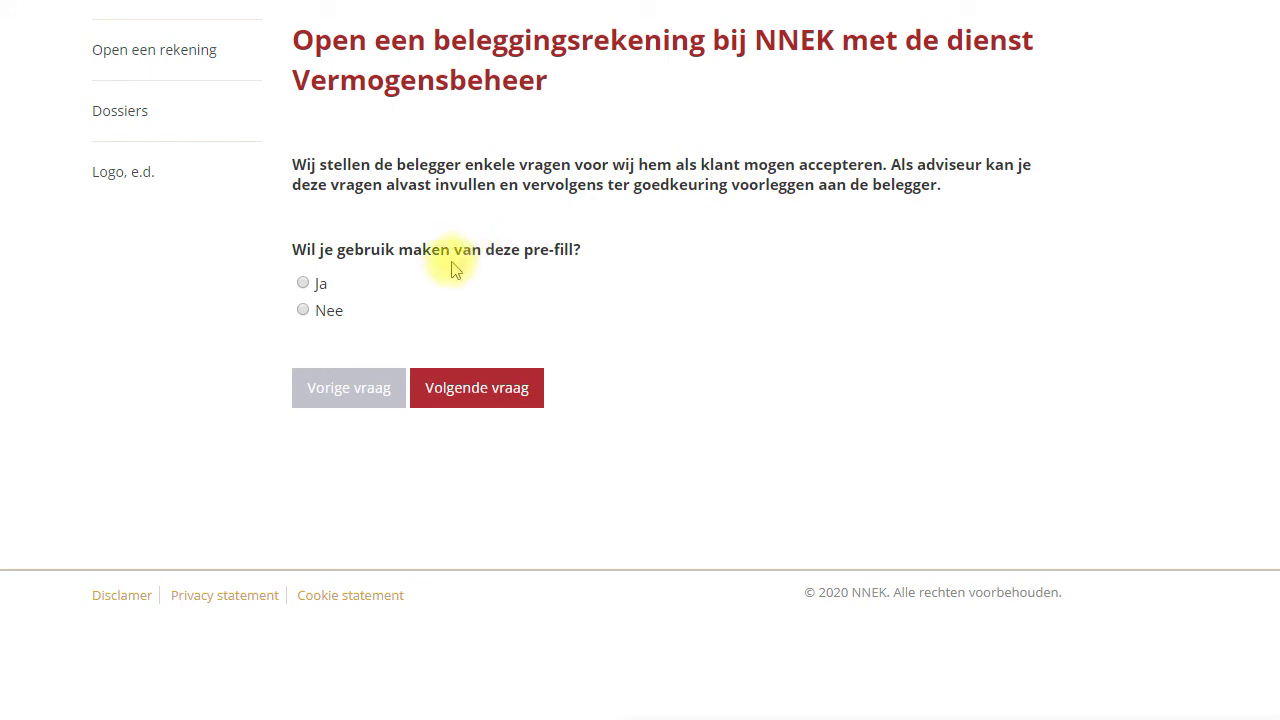
# Accept the pre-fill of the client acceptance questions and enter 100.000 as the expected first-year deposit
pyautogui.click(302, 283)
pyautogui.click(472, 392)
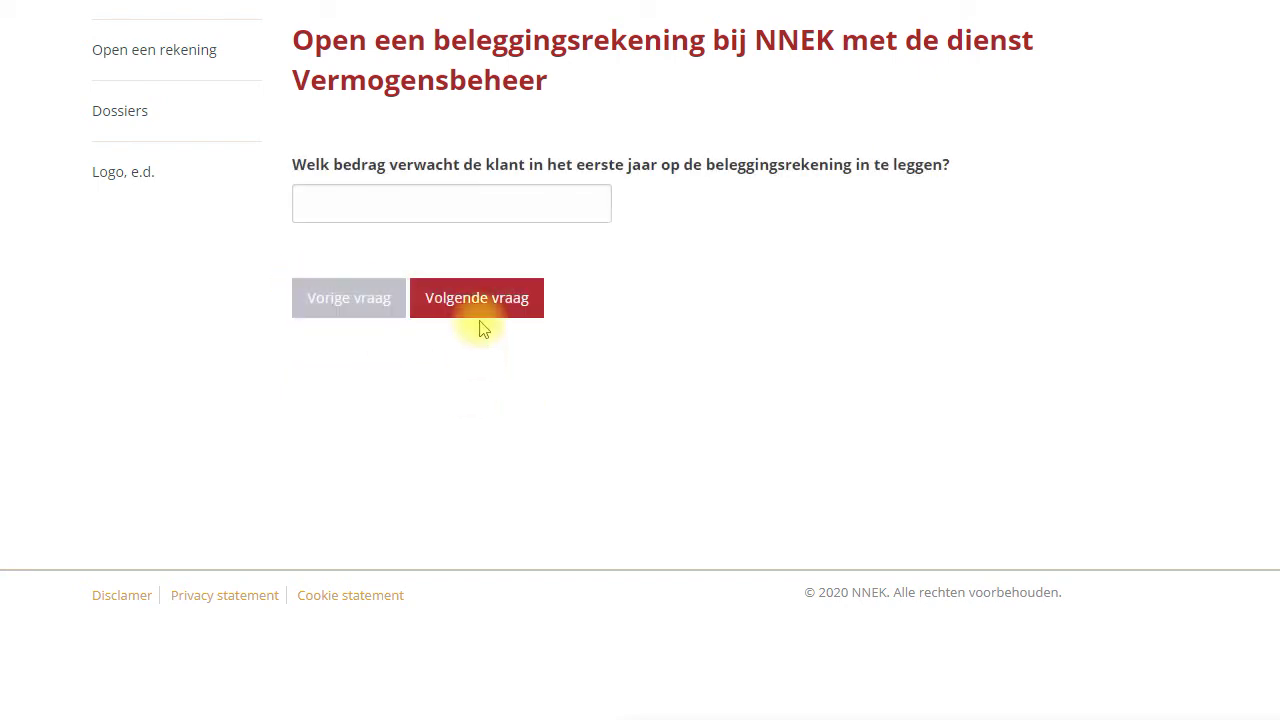
pyautogui.click(452, 203)
pyautogui.write('1000000')
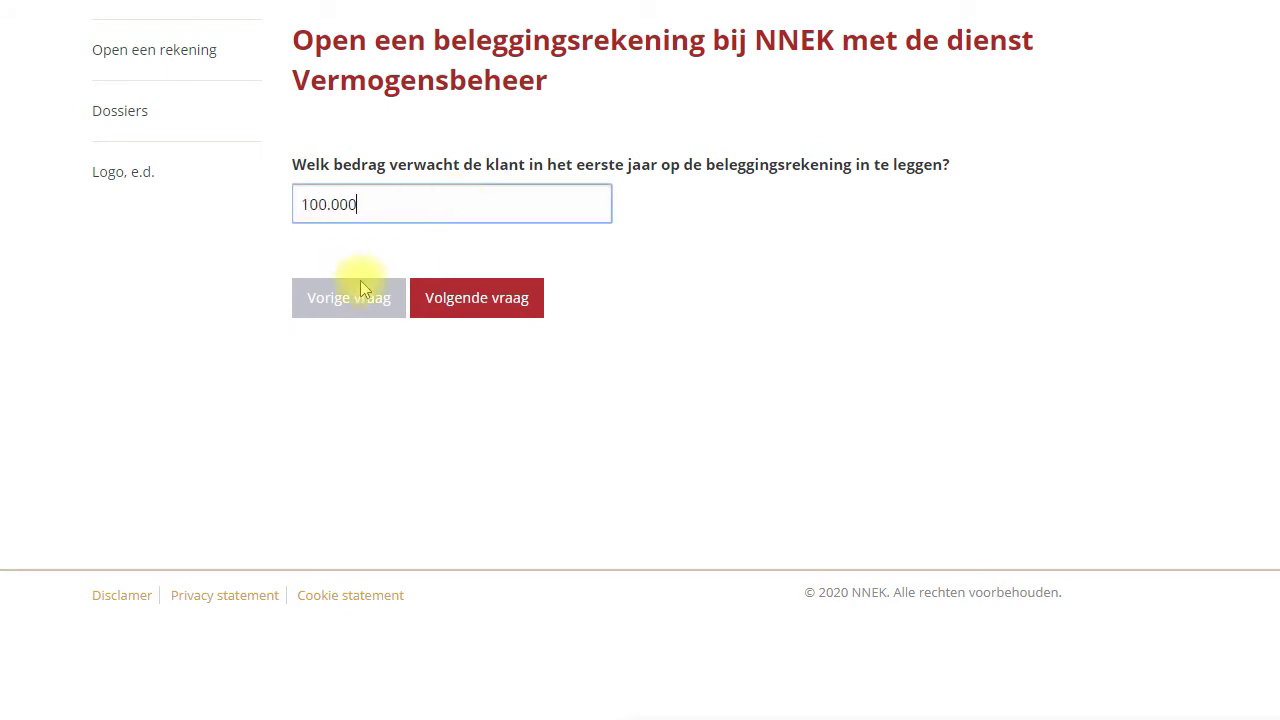
pyautogui.click(461, 313)
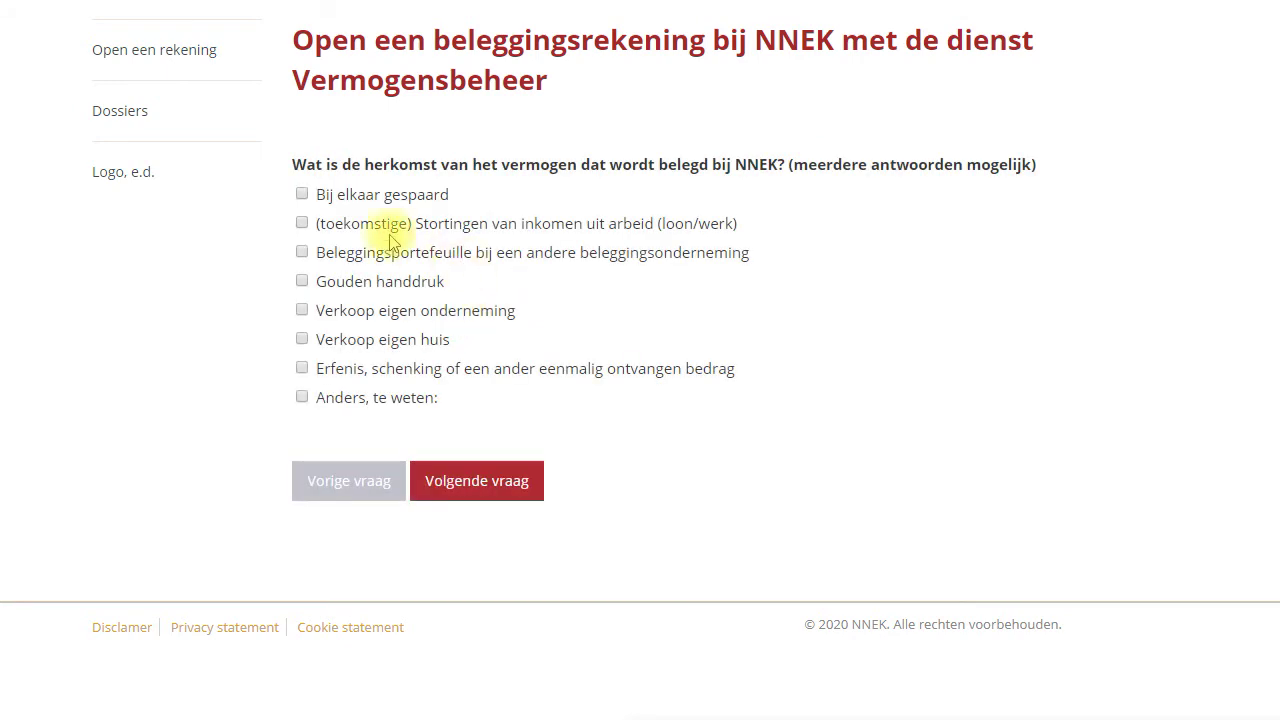
# Give Bij elkaar gespaard as the origin of the assets and Tussen de 60.000 en 100.000 euro as gross income, and answer the following question
pyautogui.click(370, 194)
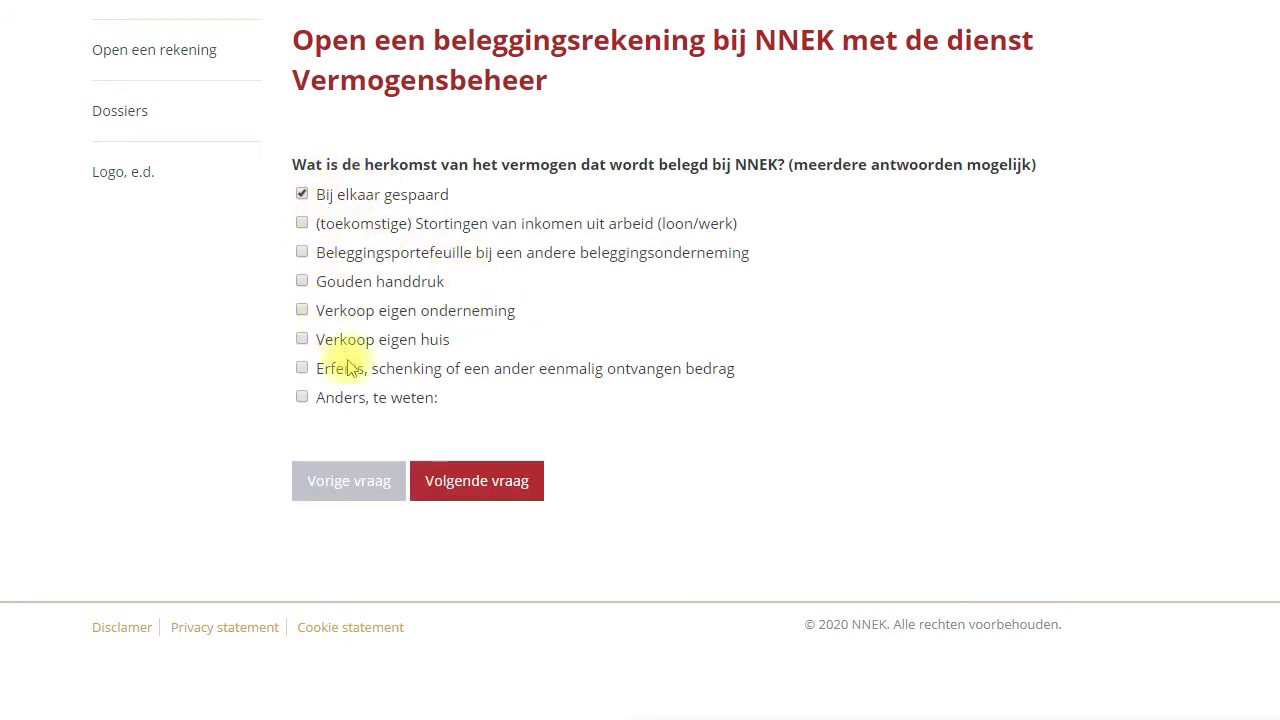
pyautogui.click(472, 480)
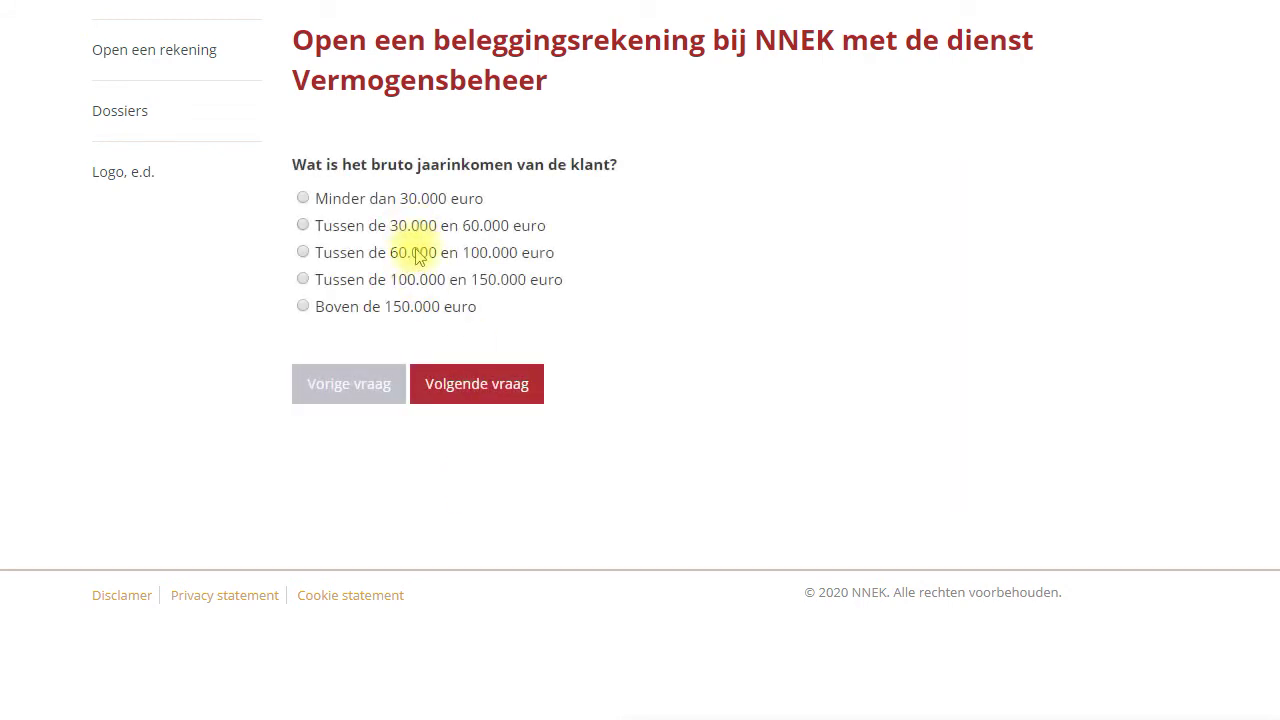
pyautogui.click(414, 252)
pyautogui.click(470, 392)
pyautogui.click(402, 255)
pyautogui.click(455, 325)
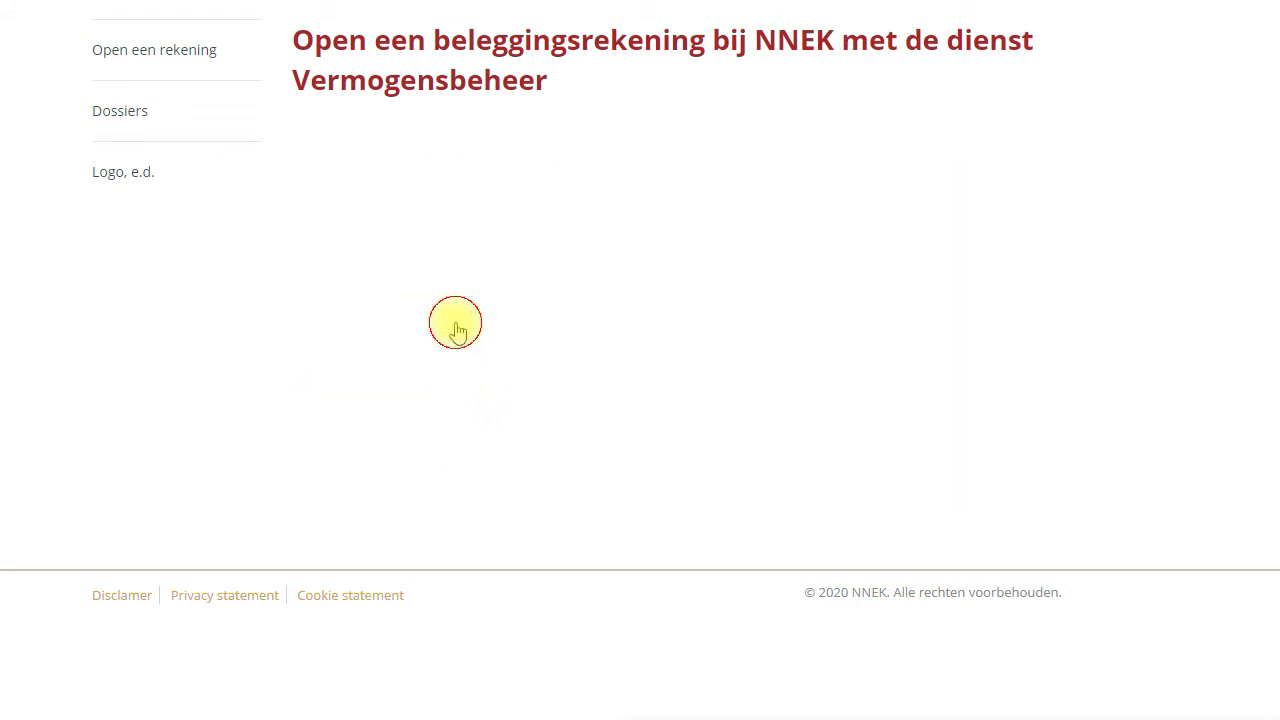
# State that the client has no professional involvement with investing and has Medewerker in loondienst as main occupation category
pyautogui.click(310, 228)
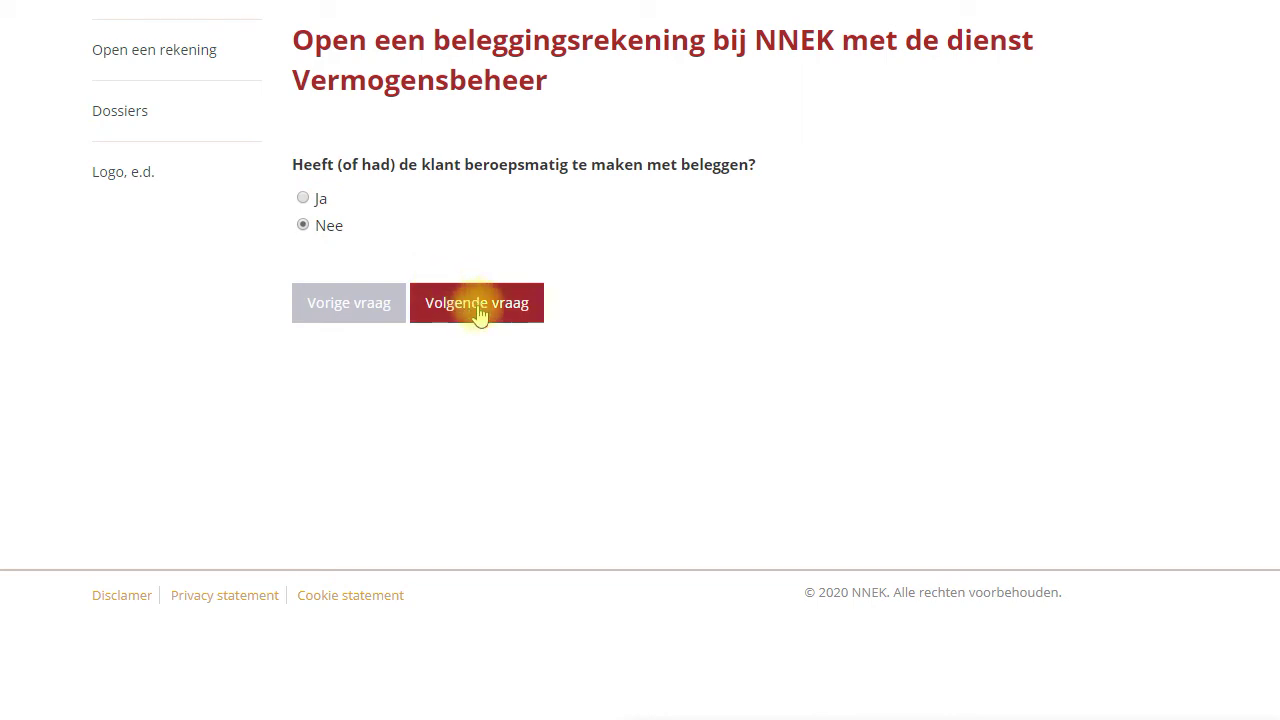
pyautogui.click(478, 305)
pyautogui.click(435, 197)
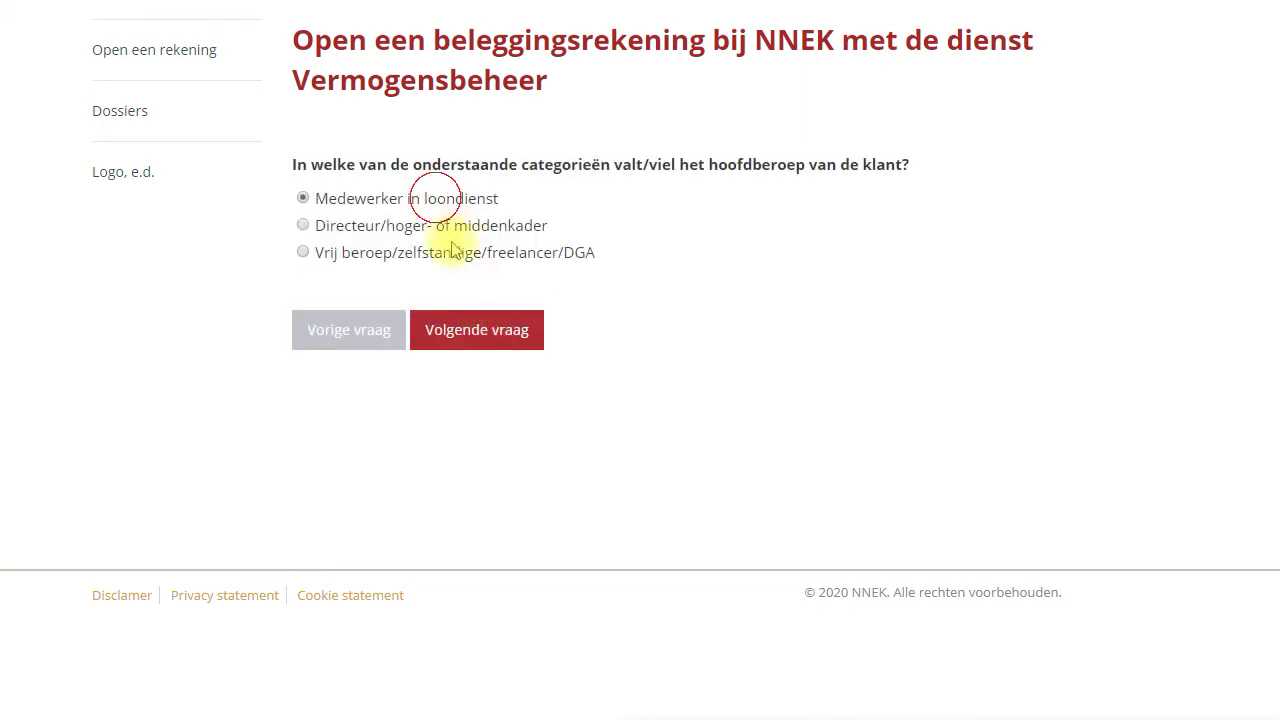
pyautogui.click(489, 334)
# Enter profvoetballer as the client's latest occupation and continue
pyautogui.click(456, 280)
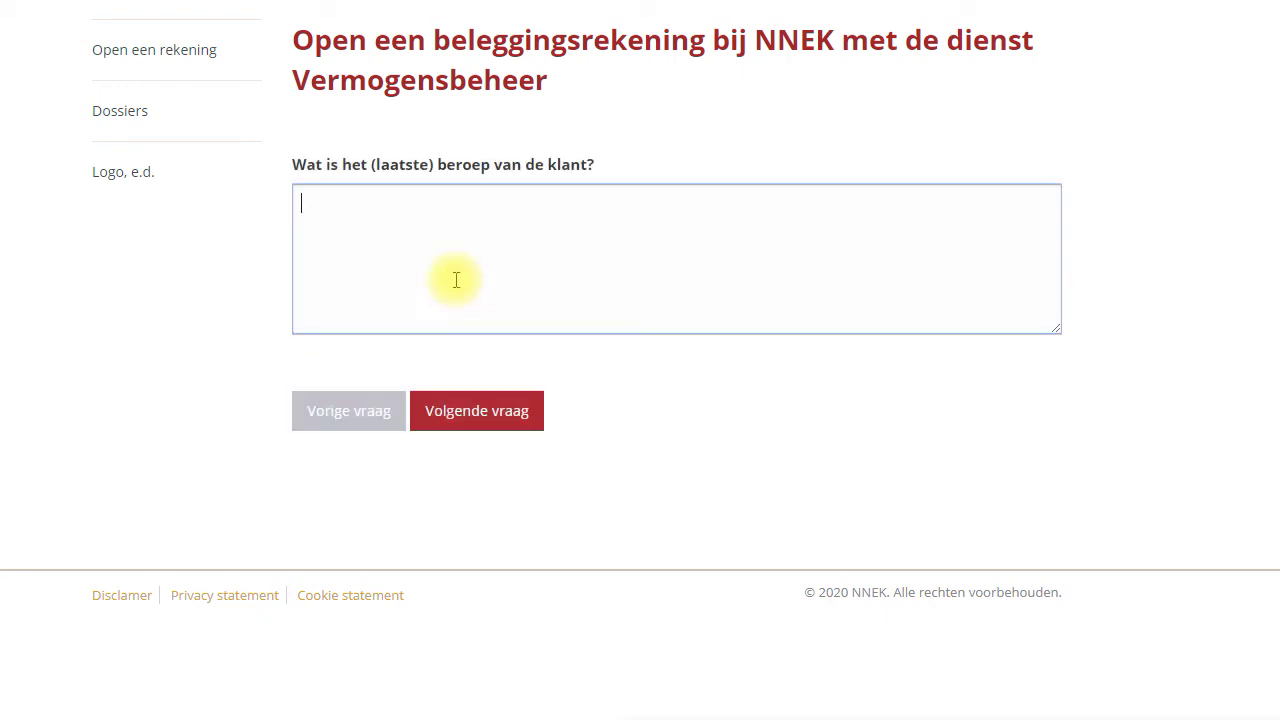
pyautogui.write('profvoetballer')
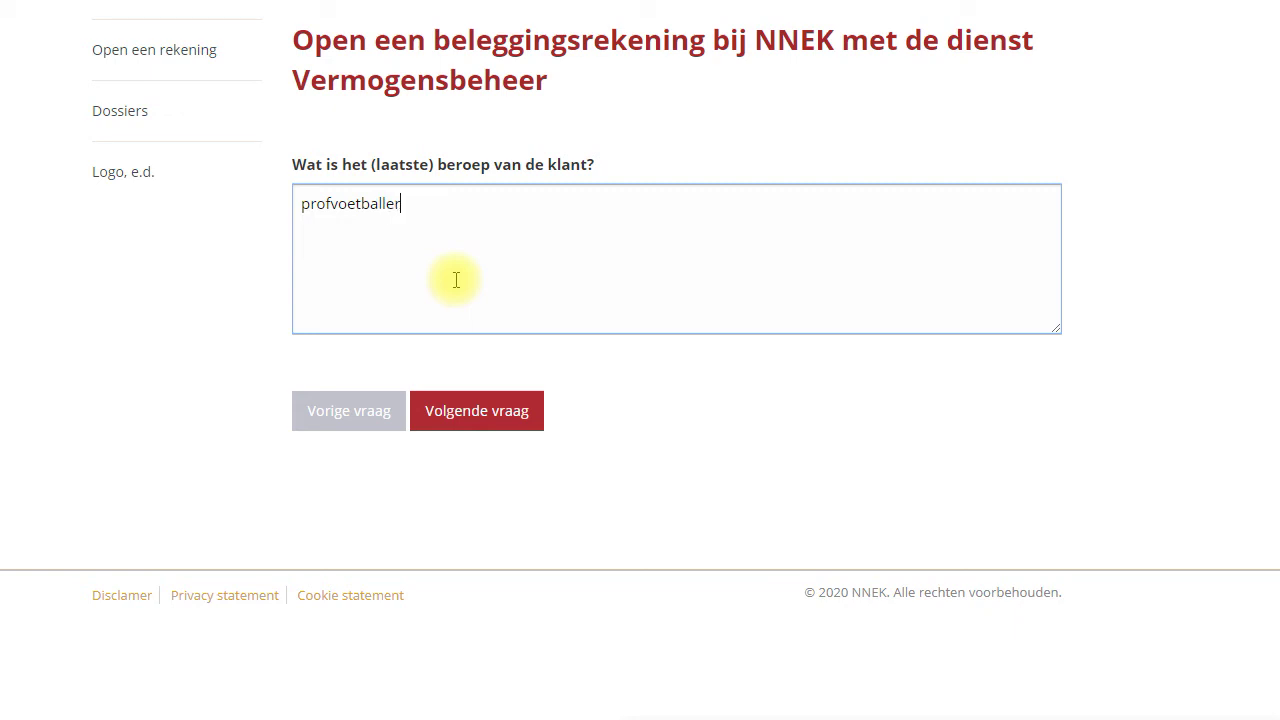
pyautogui.click(484, 410)
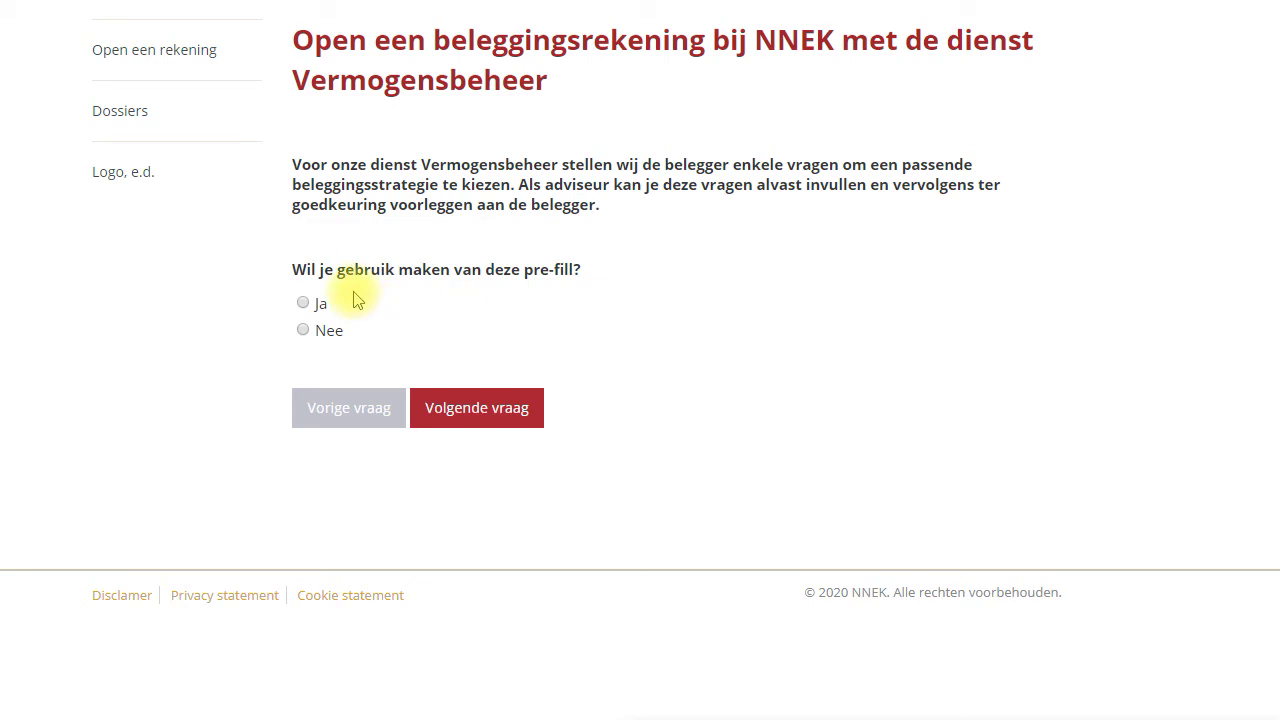
# Answer Nee to the investment strategy pre-fill and to digitally signing extra documents, and continue to the submission choice
pyautogui.click(332, 338)
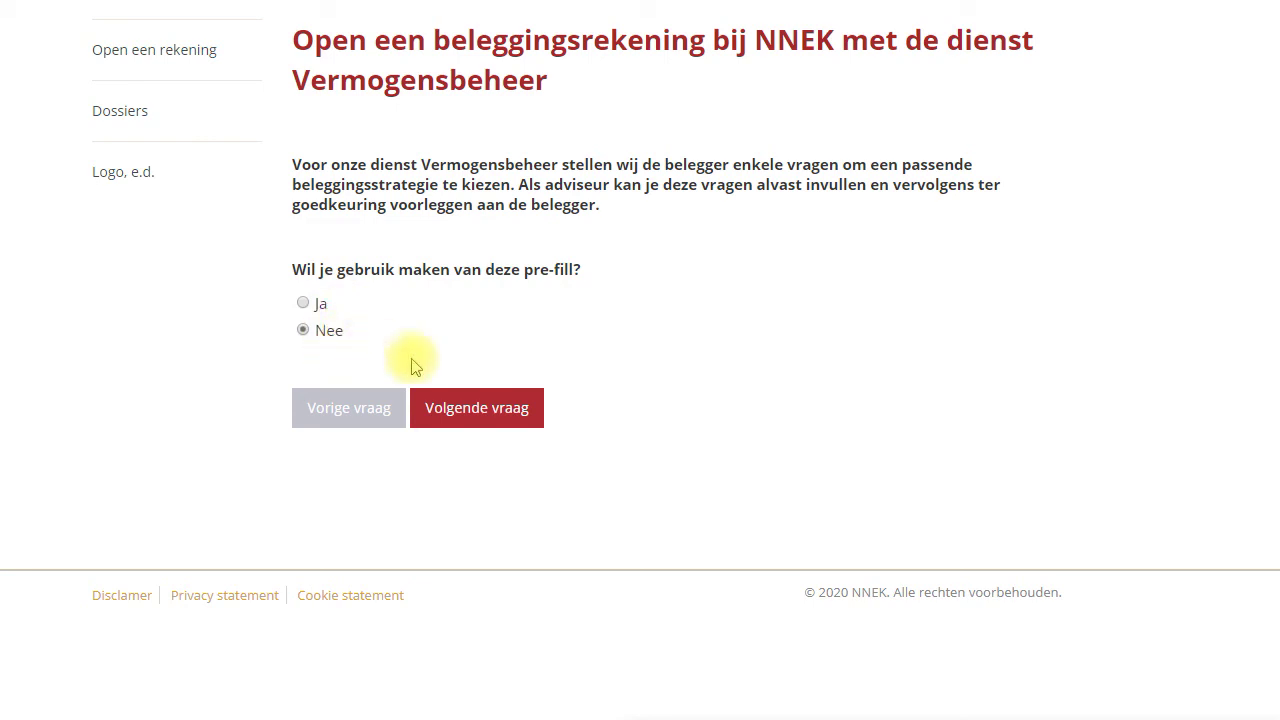
pyautogui.click(478, 404)
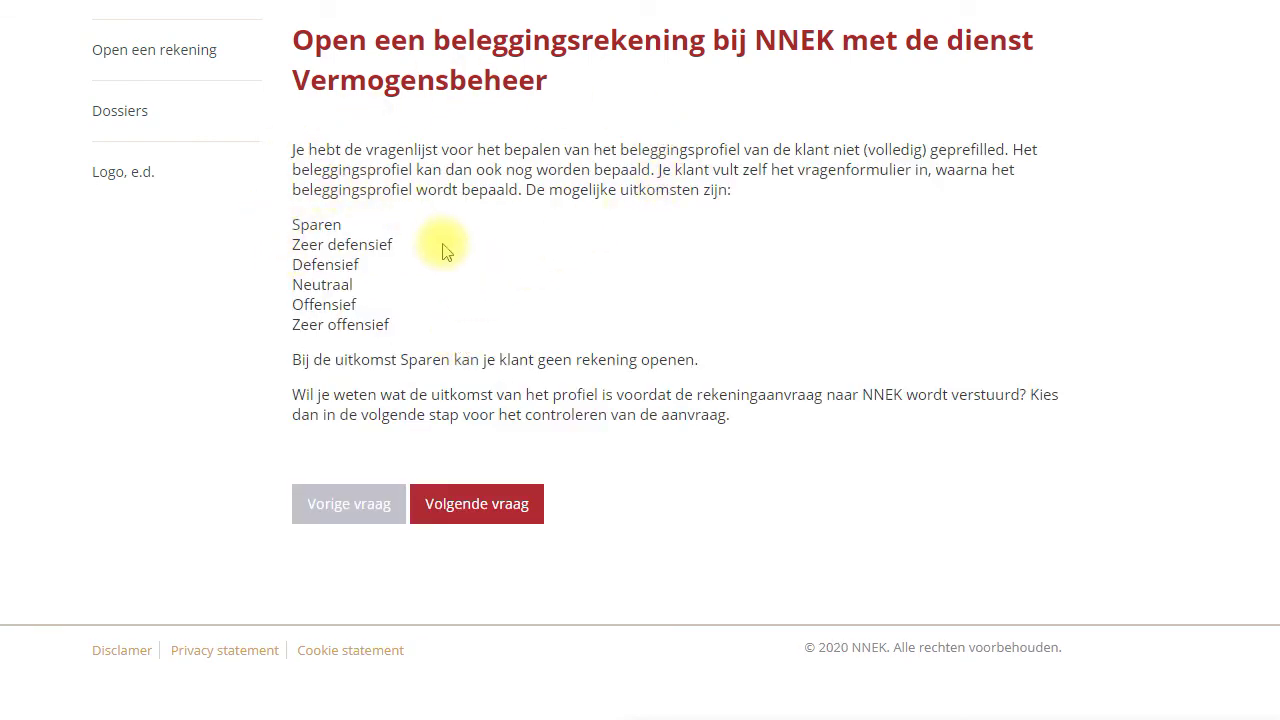
pyautogui.click(500, 510)
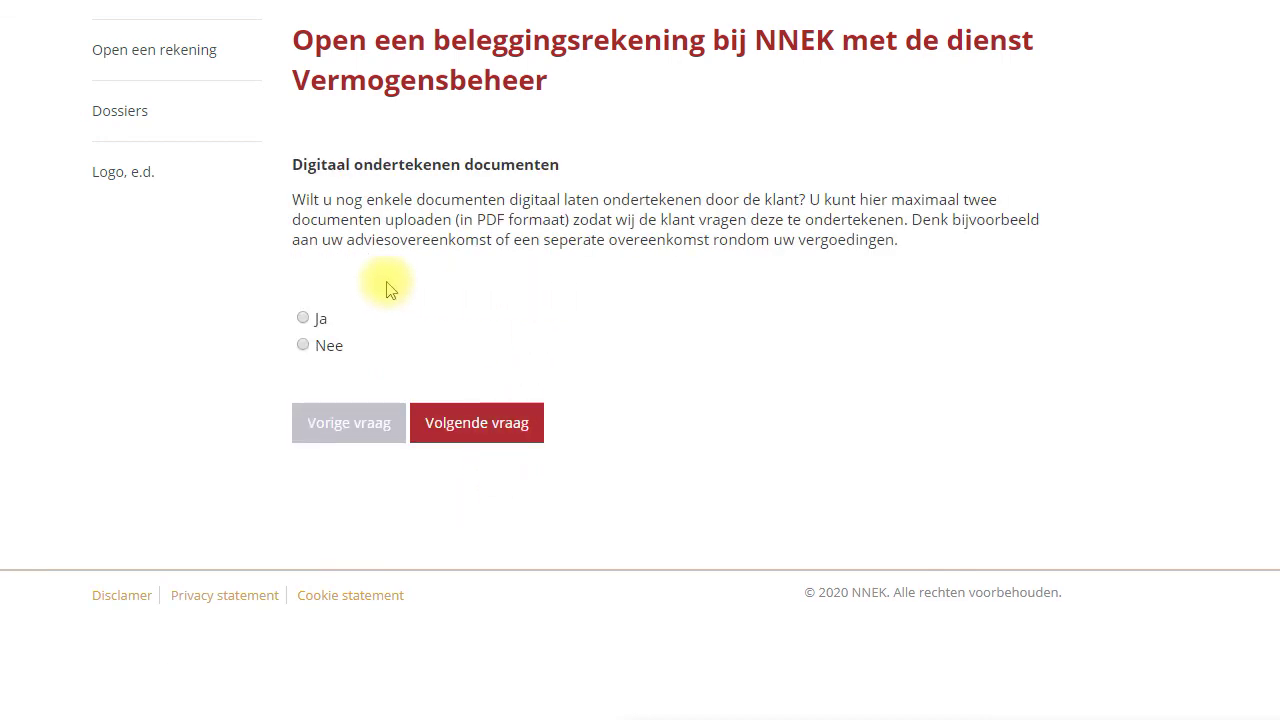
pyautogui.click(321, 346)
pyautogui.click(474, 423)
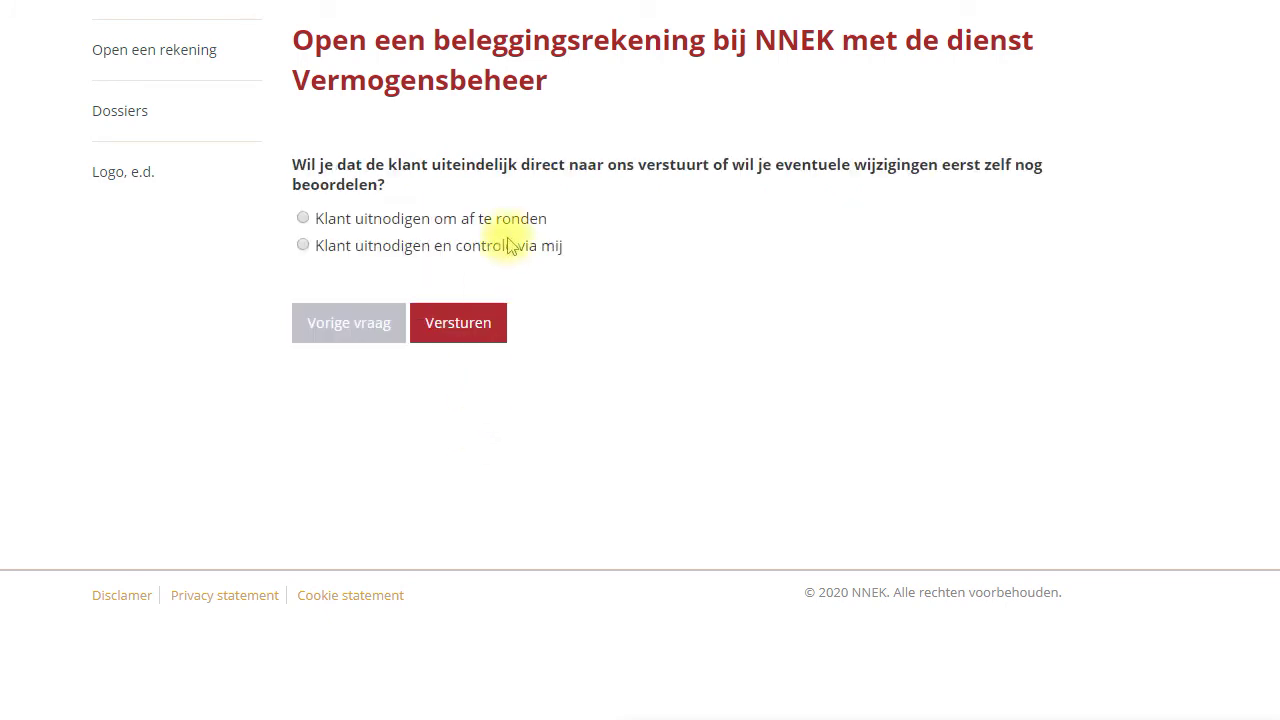